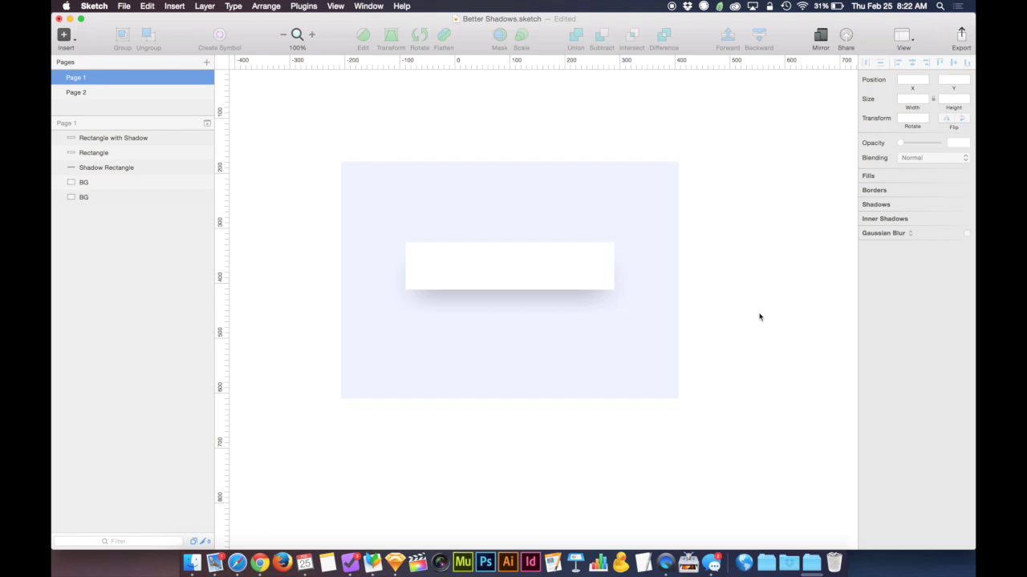
Raise the 'Rectangle with Shadow' shadow's Y offset from 20 to 36.
scroll(760, 316, "right", 15)
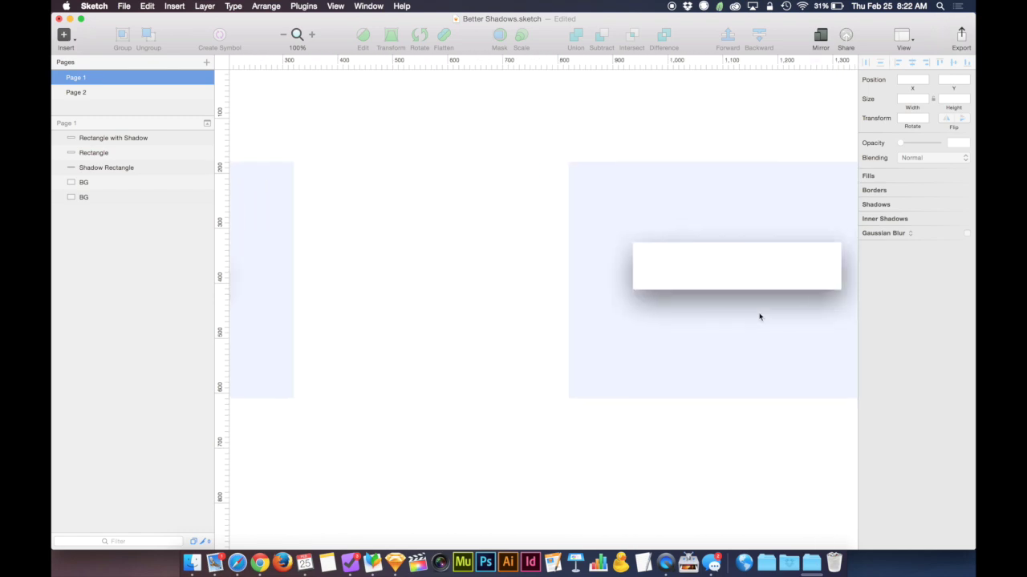
scroll(760, 317, "left", 1)
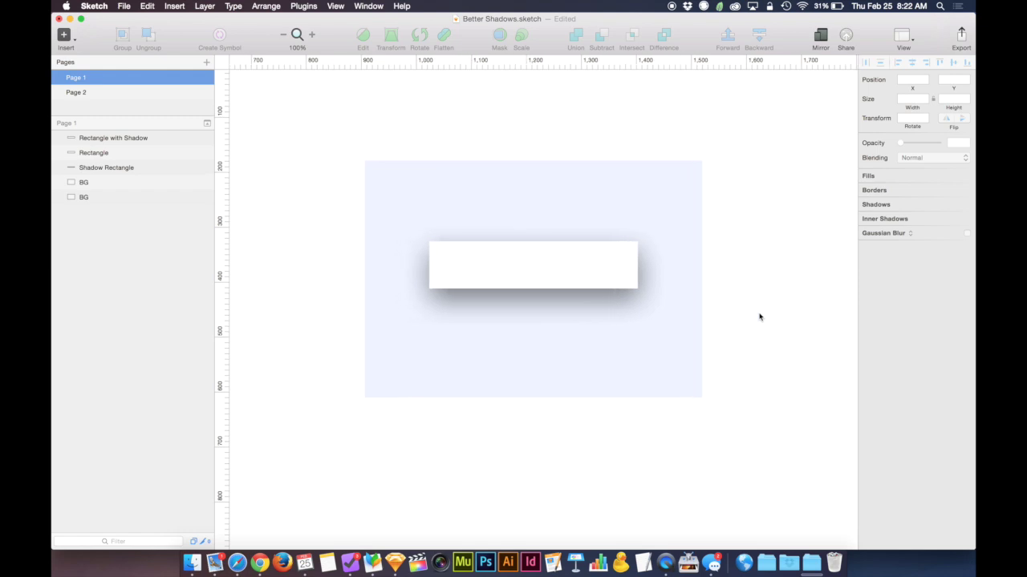
left_click(607, 268)
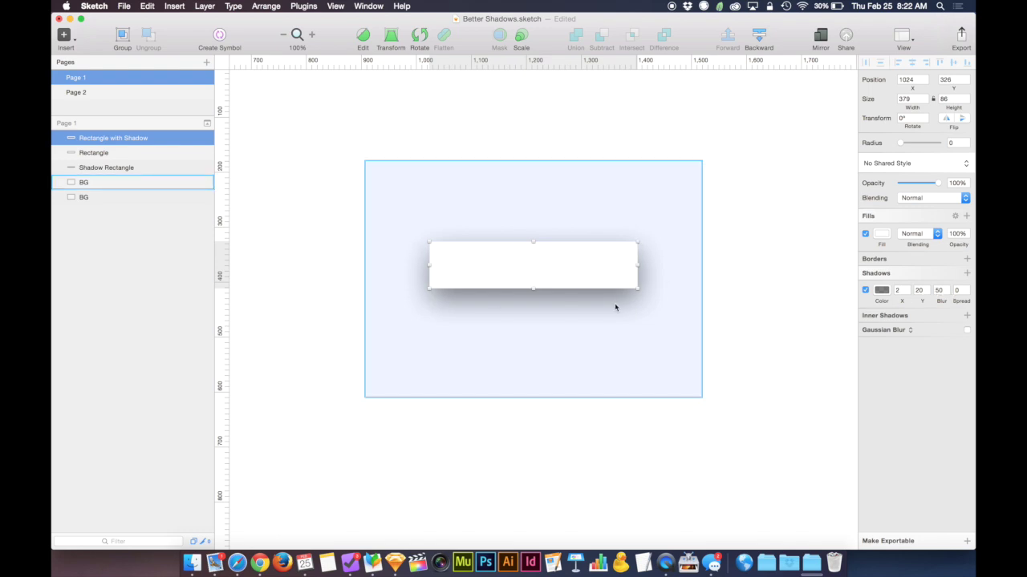
left_click(921, 289)
key("Up")
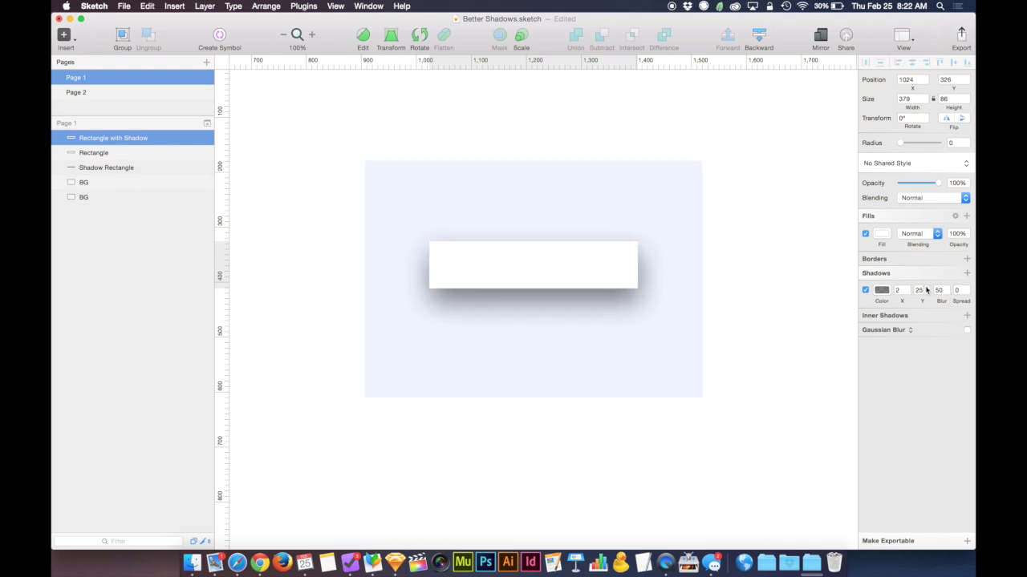
key("Up")
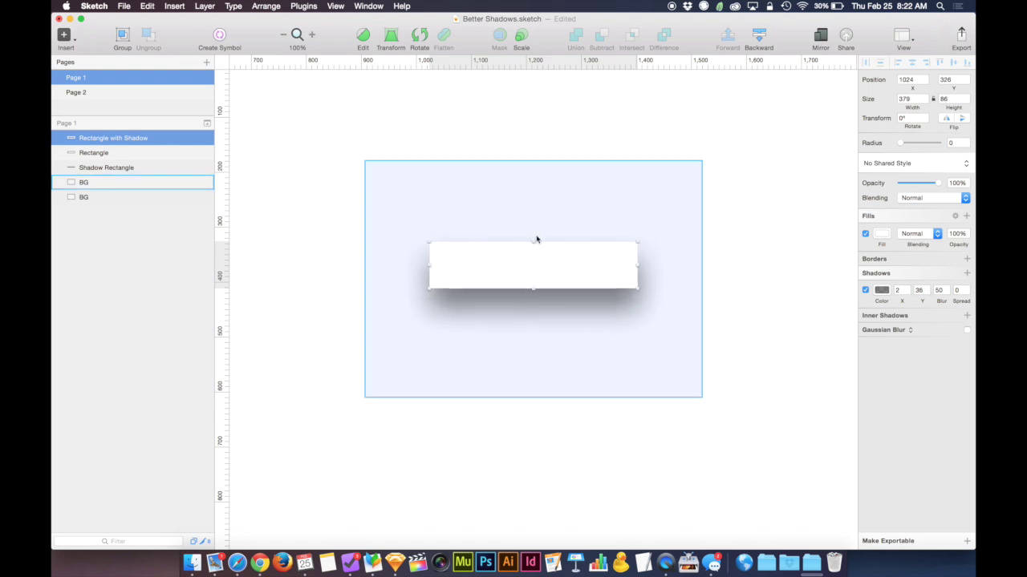
left_click(589, 247)
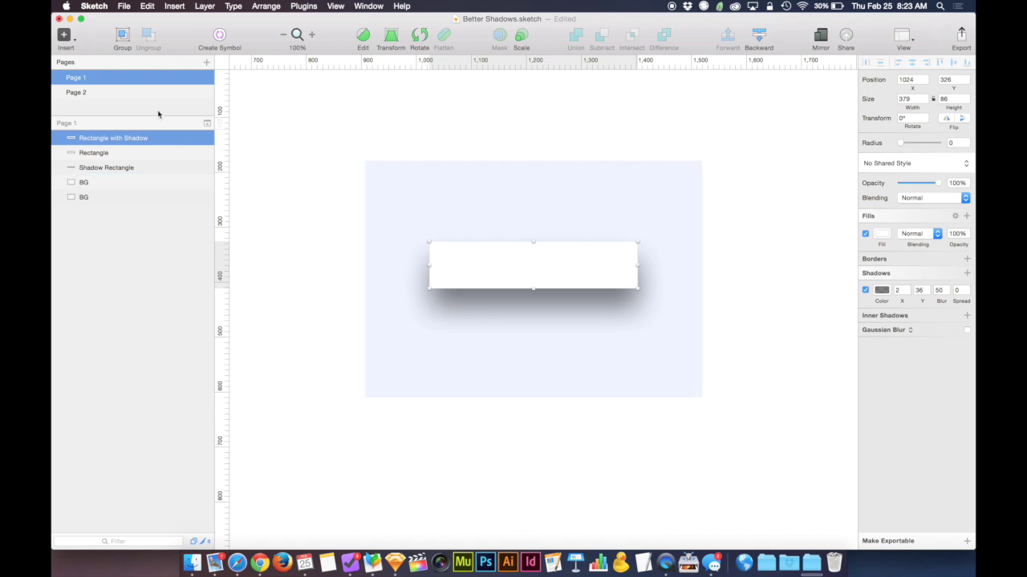
left_click(114, 93)
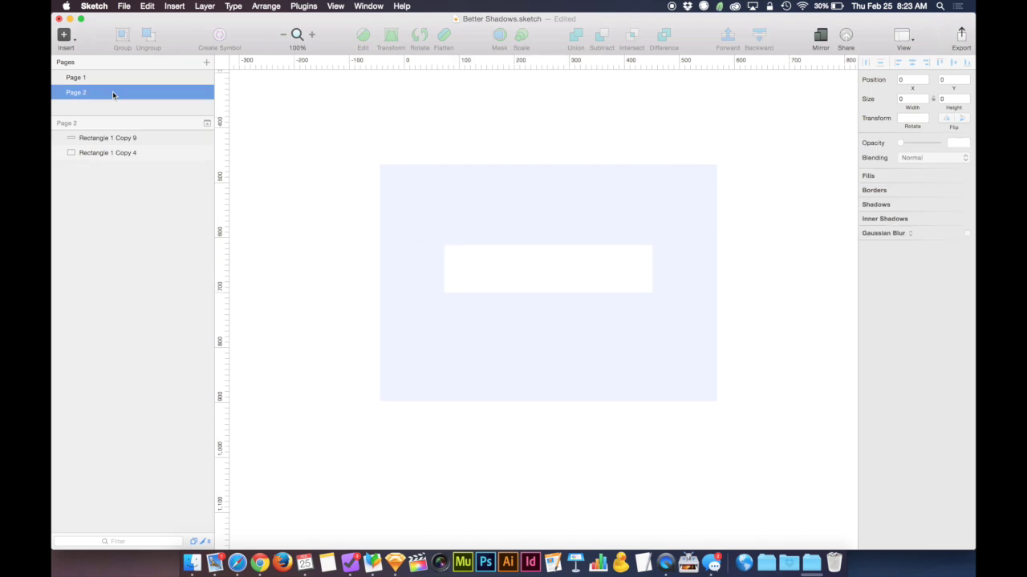
Duplicate the white rectangle on Page 2 and select the lower copy, Rectangle 1 Copy 9.
left_click(556, 278)
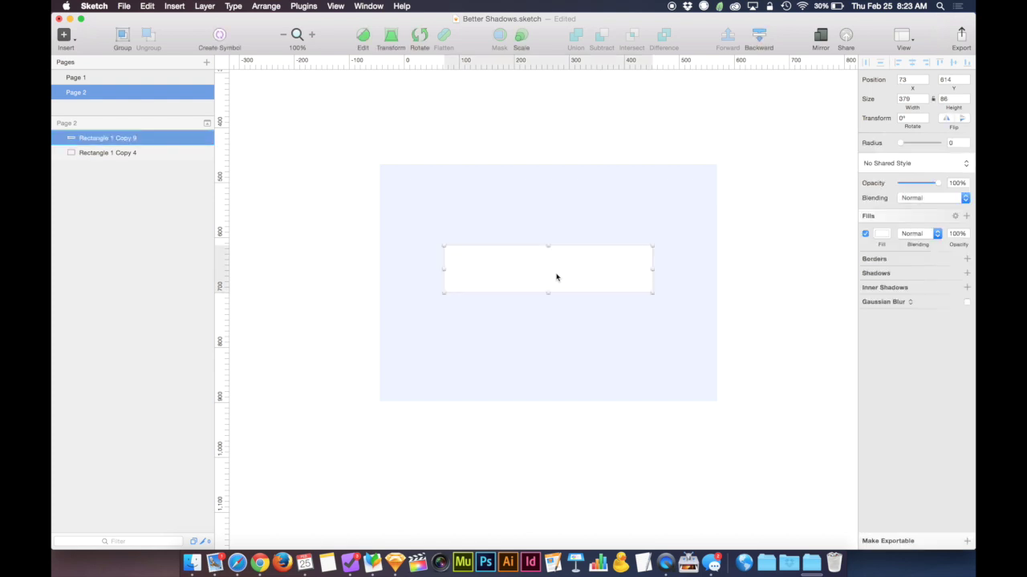
key("super+d")
left_click(150, 152)
left_click(148, 169)
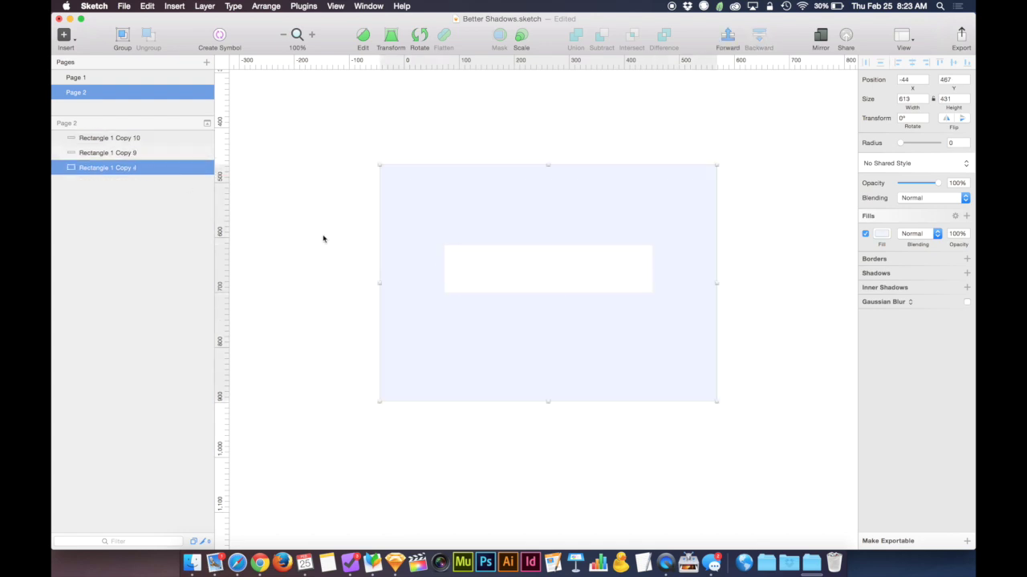
left_click(132, 138)
left_click(129, 153)
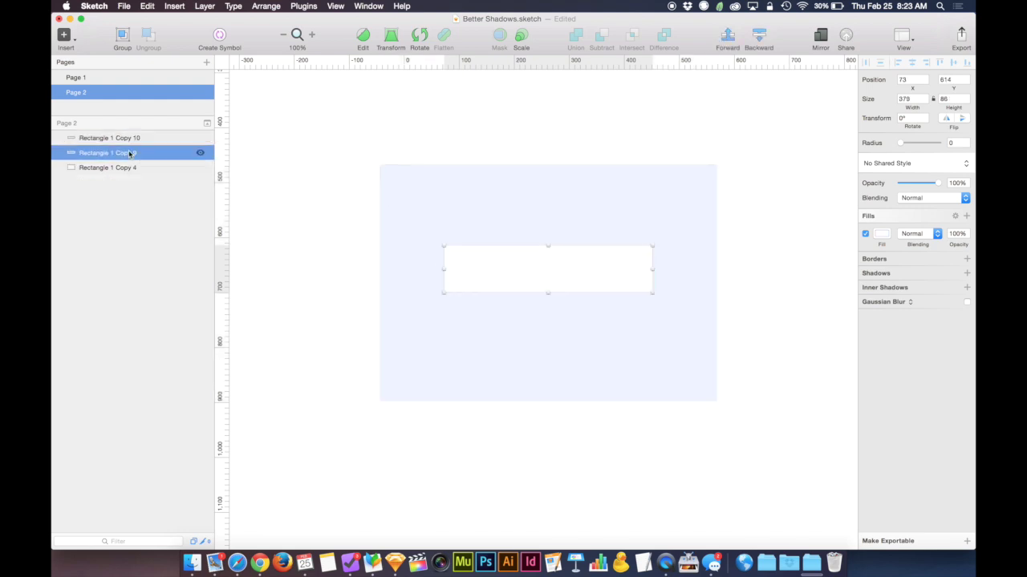
Add a shadow to Rectangle 1 Copy 9 with a blur of 50.
left_click(869, 273)
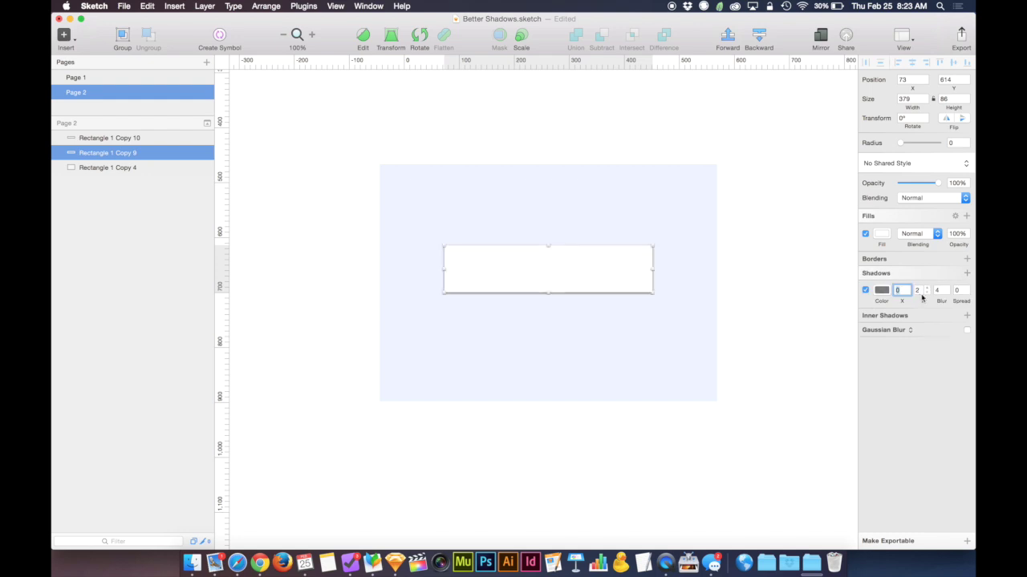
left_click(938, 290)
type("59")
key("BackSpace")
type("0")
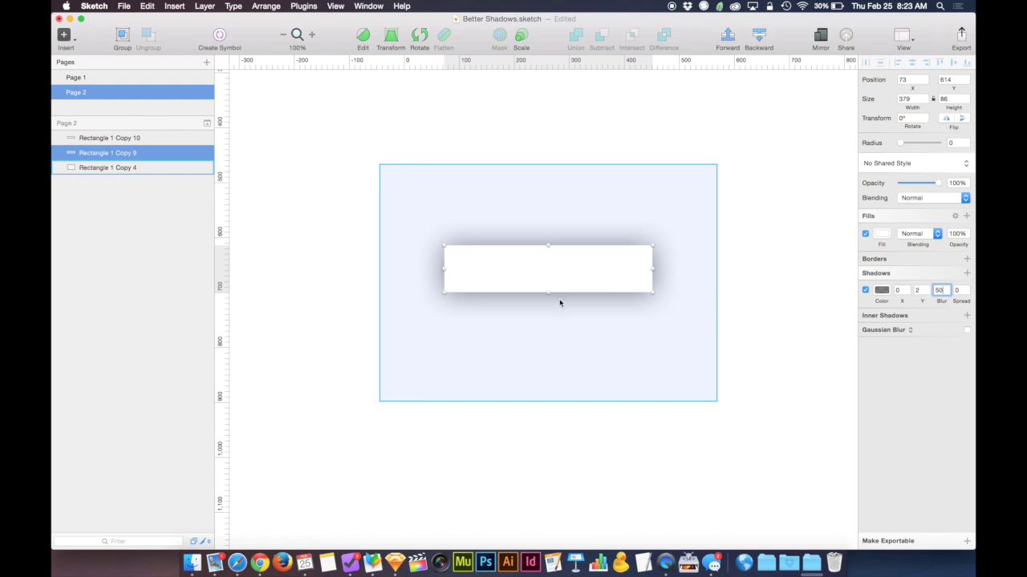
Shrink Rectangle 1 Copy 9 to 335 × 43, centred under the top rectangle's lower half.
left_click(549, 254)
left_click_drag(550, 254, 550, 275)
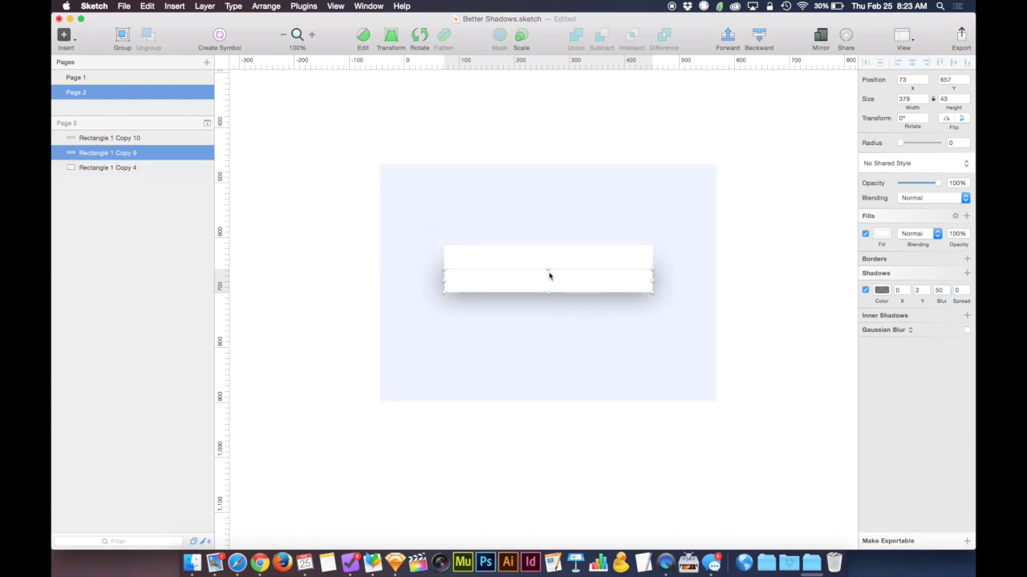
key("alt")
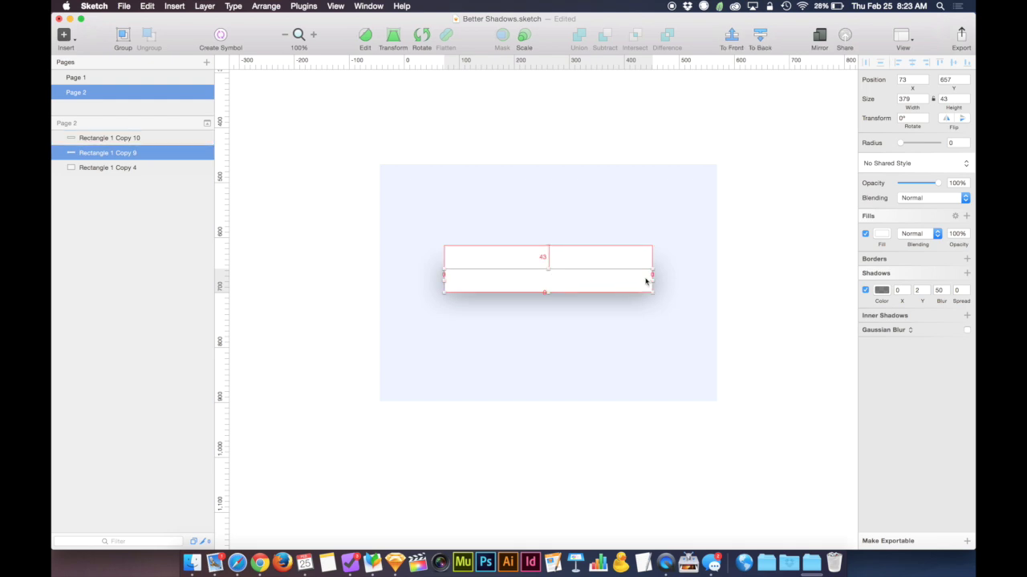
left_click_drag(652, 277, 614, 287)
left_click(729, 275)
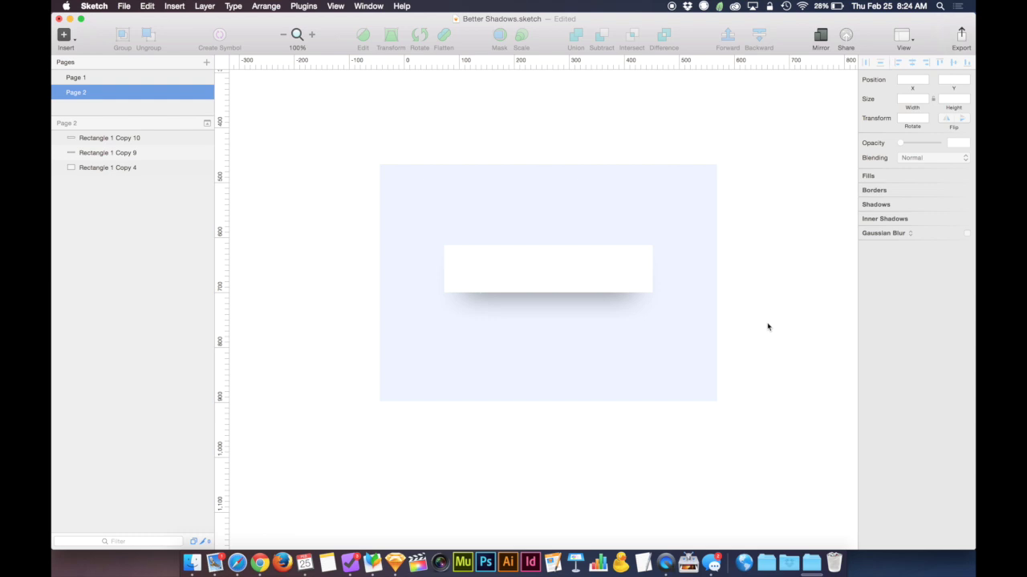
left_click(626, 282)
Fill Rectangle 1 Copy 10 with light blue 52C3FC at 100%.
left_click(882, 237)
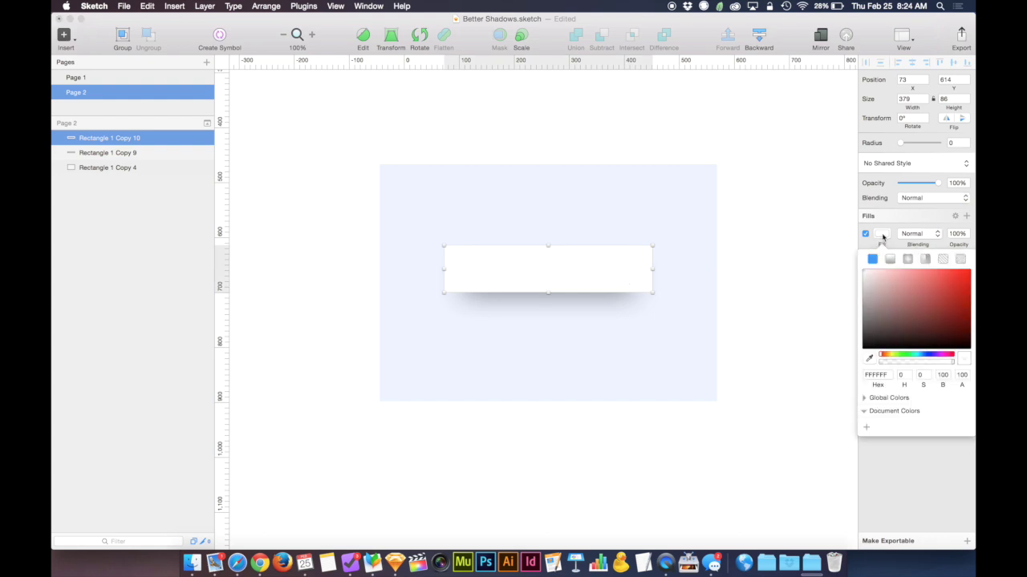
left_click(922, 357)
left_click_drag(937, 295, 934, 273)
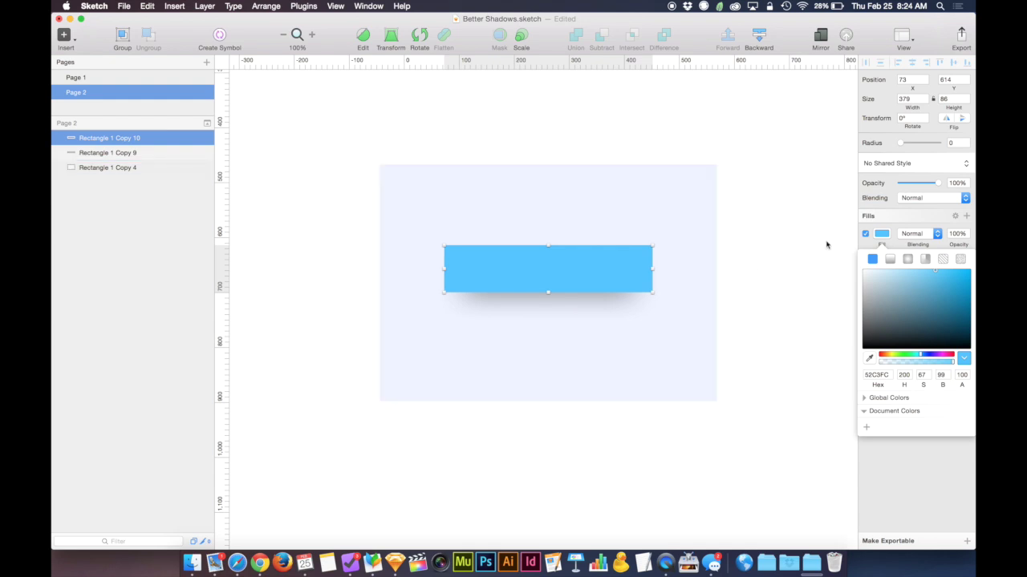
left_click(881, 233)
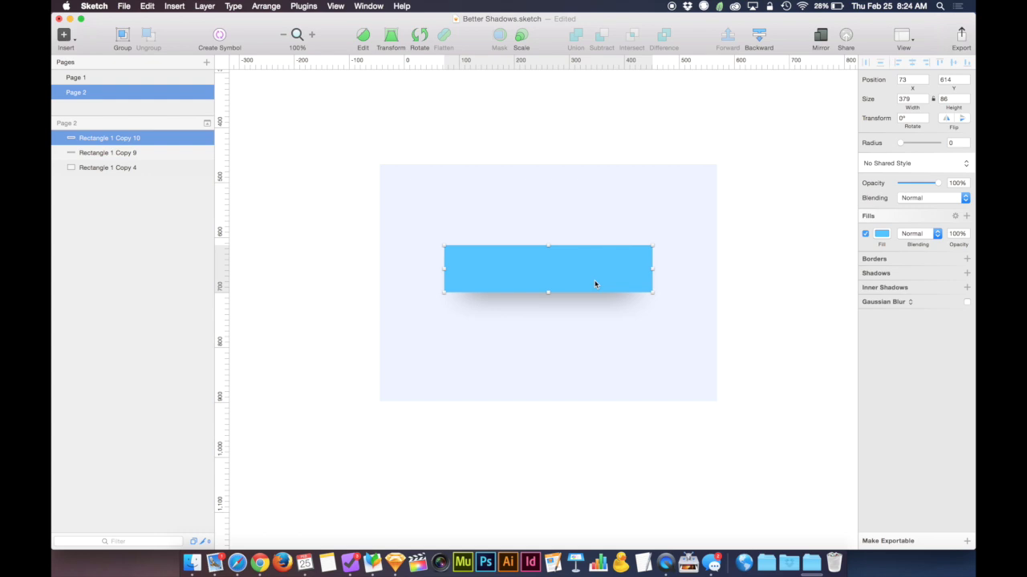
left_click(128, 153)
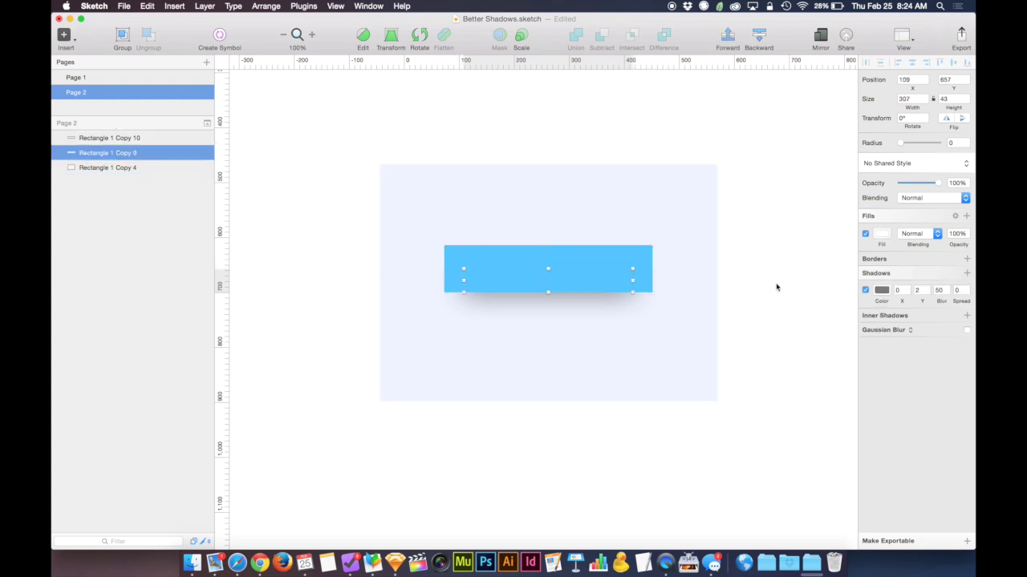
Duplicate the shadow and eyedrop the rectangle's blue into the first shadow's colour.
right_click(893, 292)
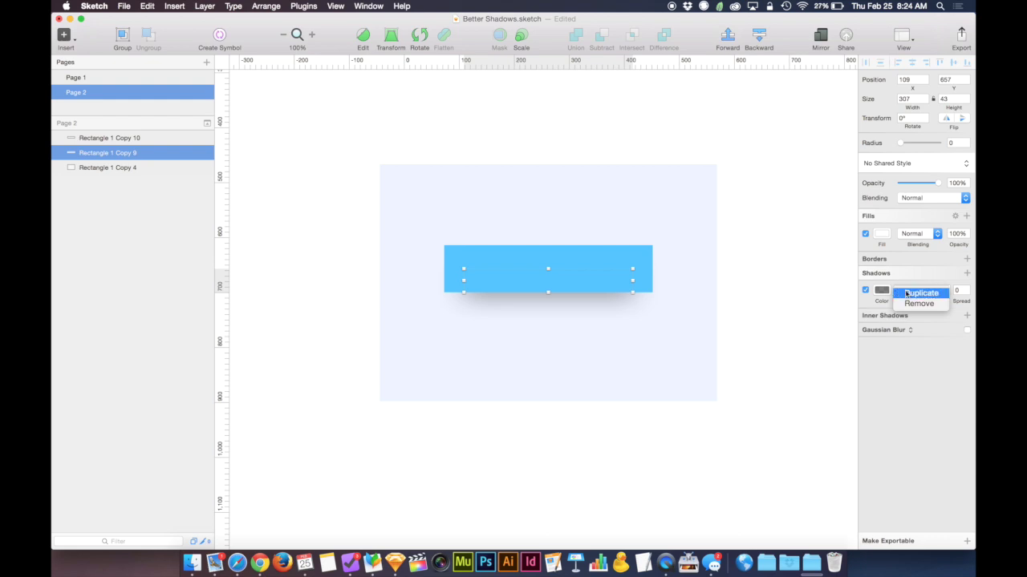
left_click(907, 293)
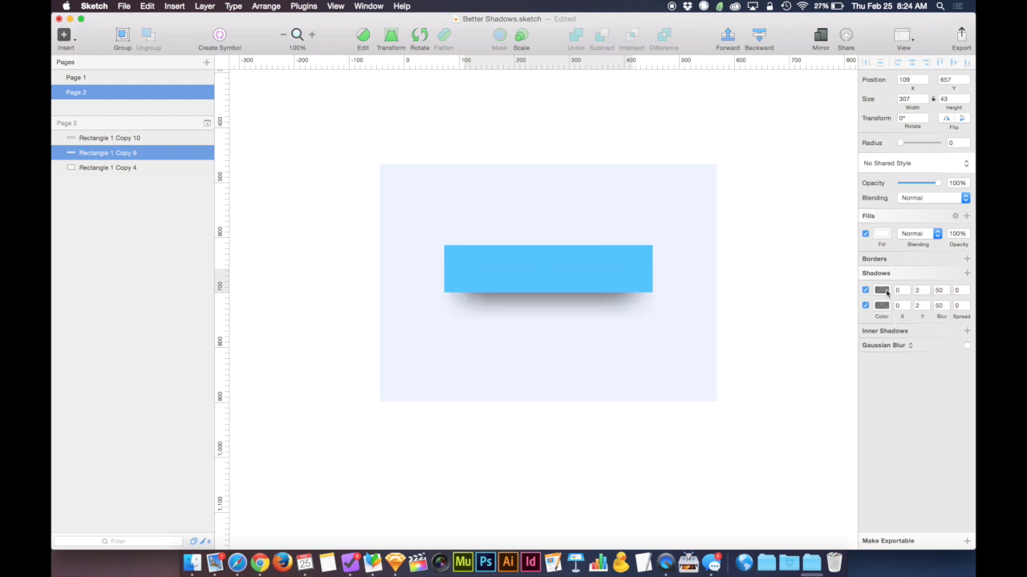
left_click(882, 291)
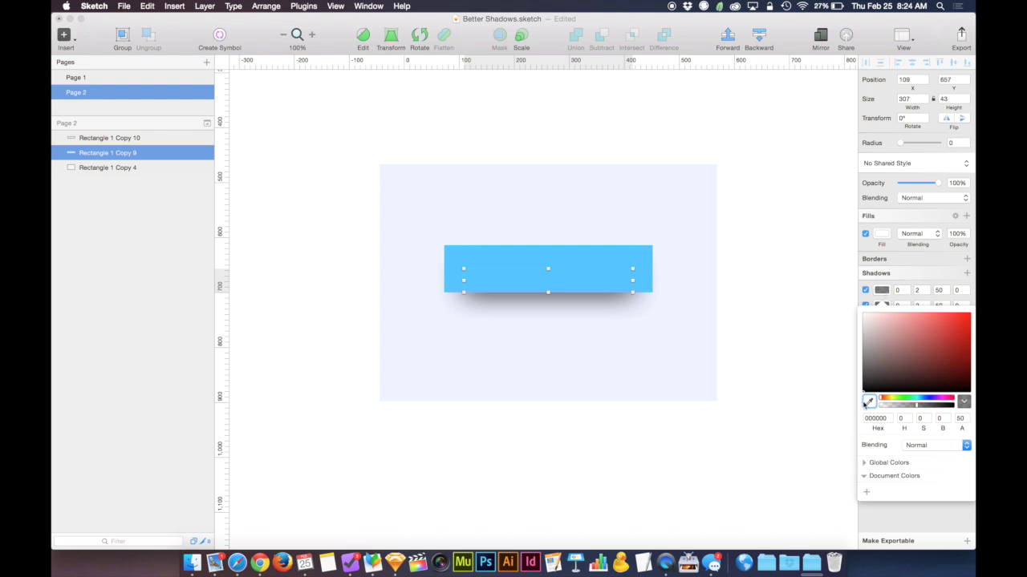
left_click(870, 402)
left_click(610, 273)
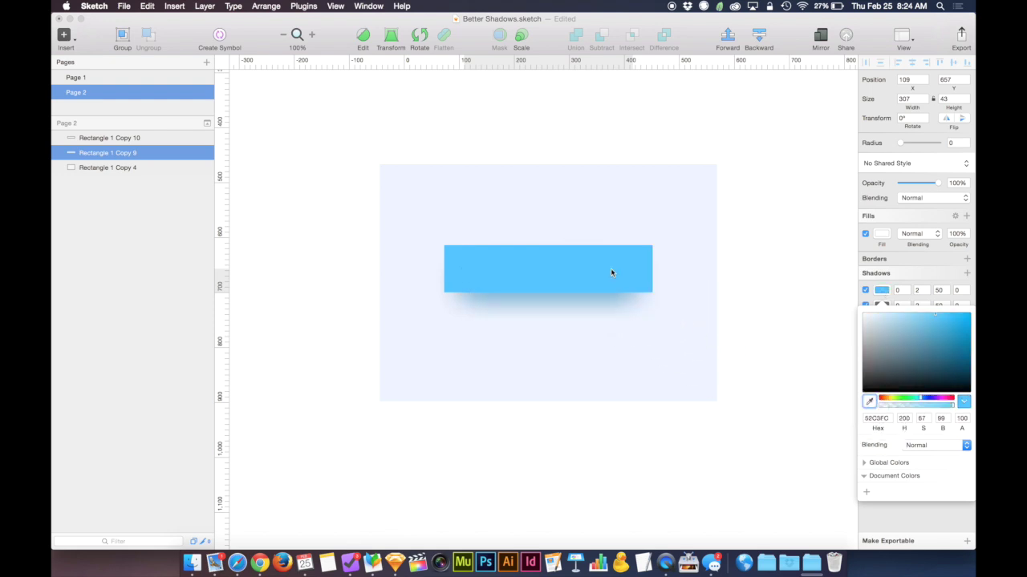
left_click(882, 292)
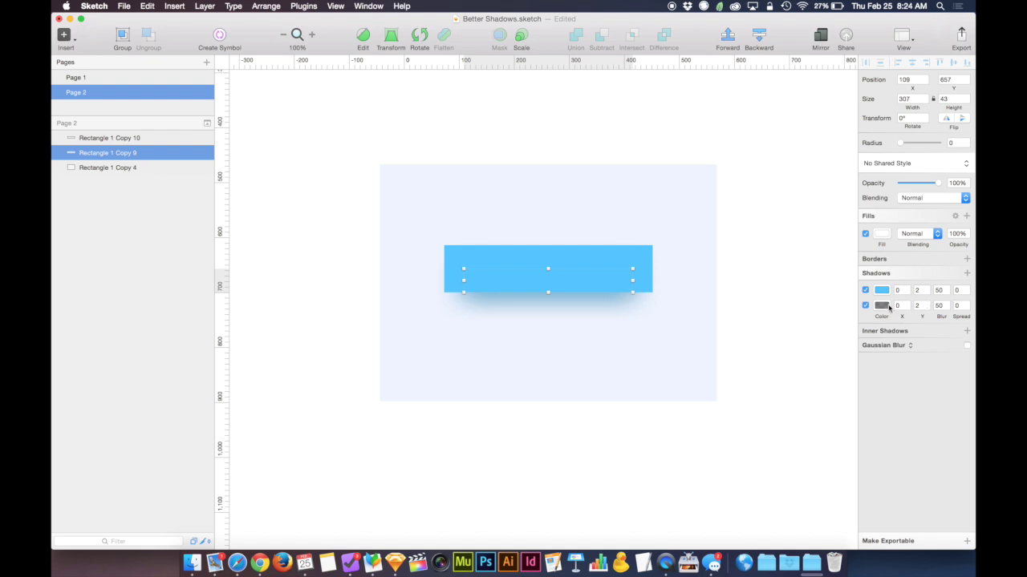
Set the dark shadow's alpha to 14 and Y to -2, and the blue shadow's opacity to 50%.
left_click(881, 306)
left_click_drag(914, 421, 893, 424)
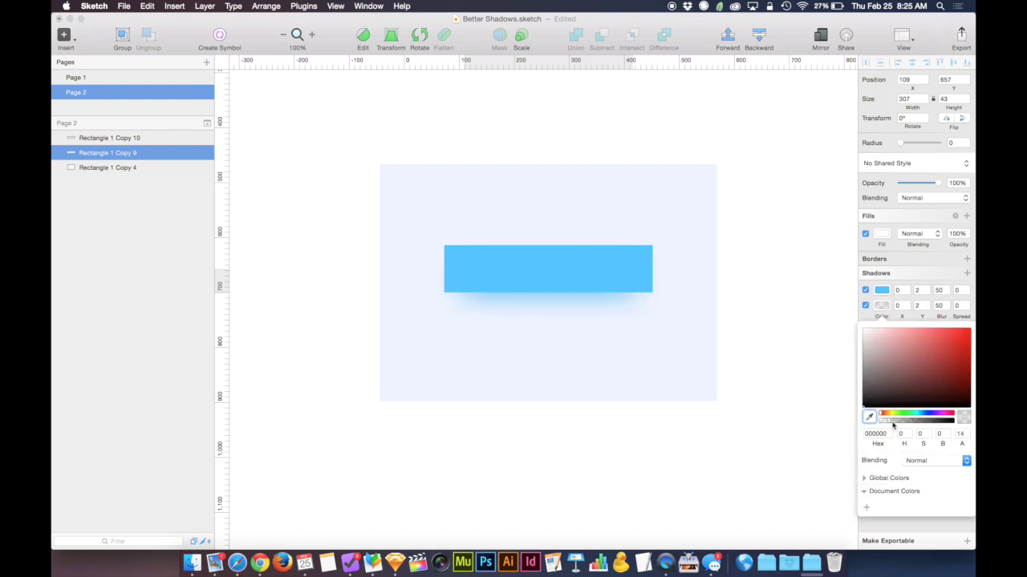
left_click(882, 290)
left_click_drag(904, 407, 928, 407)
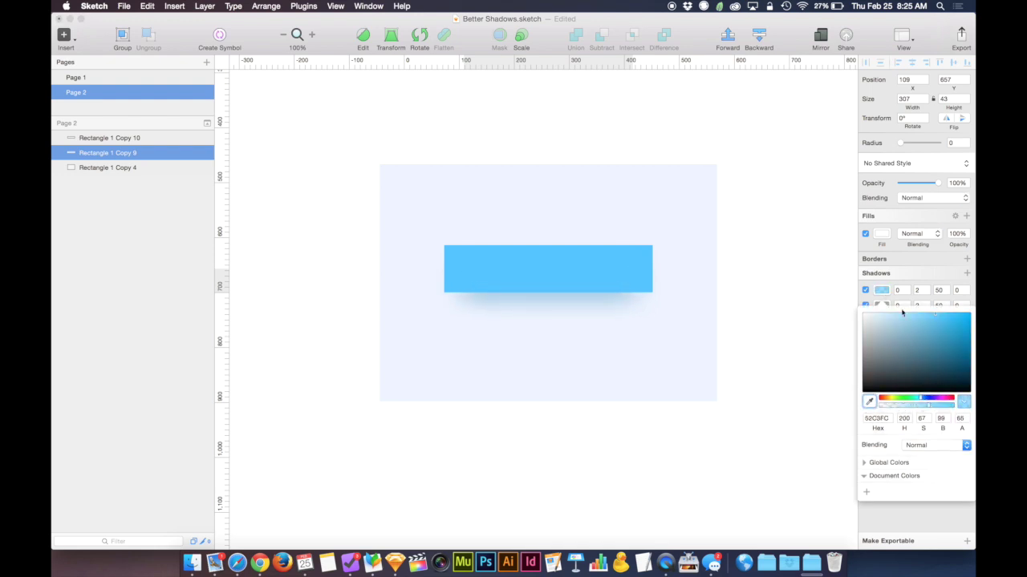
left_click(882, 290)
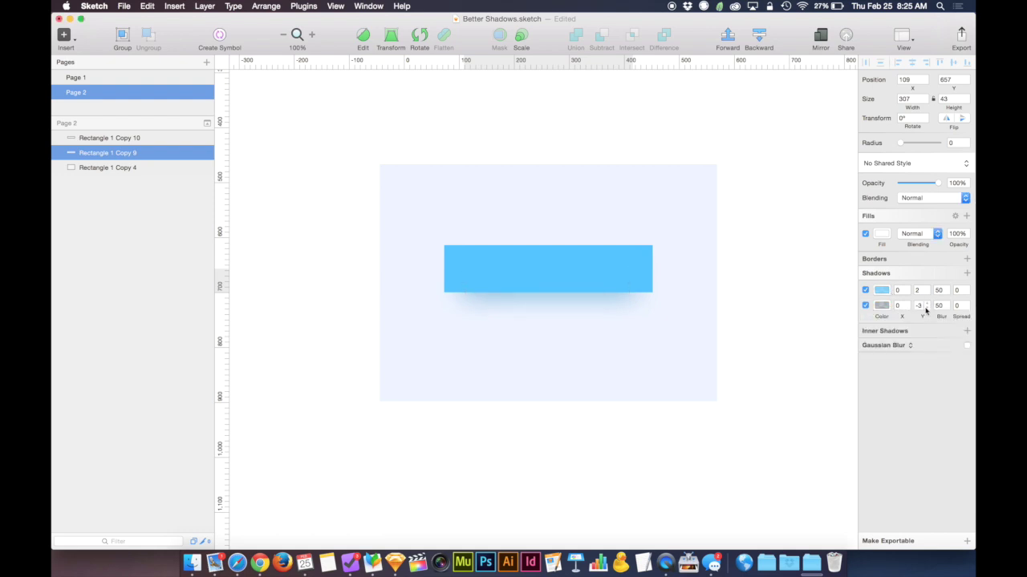
left_click(928, 305)
left_click(881, 291)
left_click(883, 294)
left_click(777, 311)
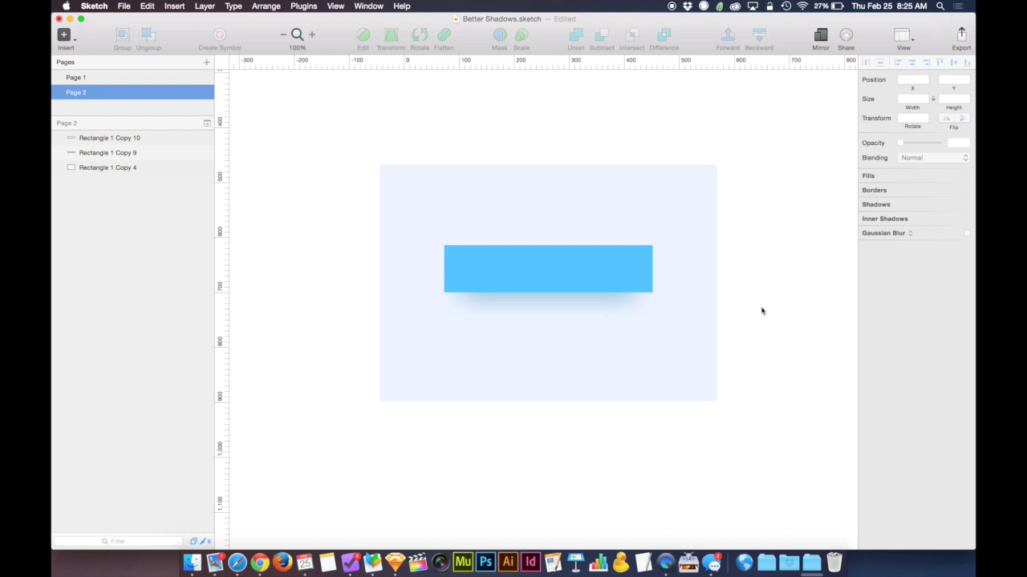
Change the top rectangle's fill from blue to red FC5252.
left_click(574, 265)
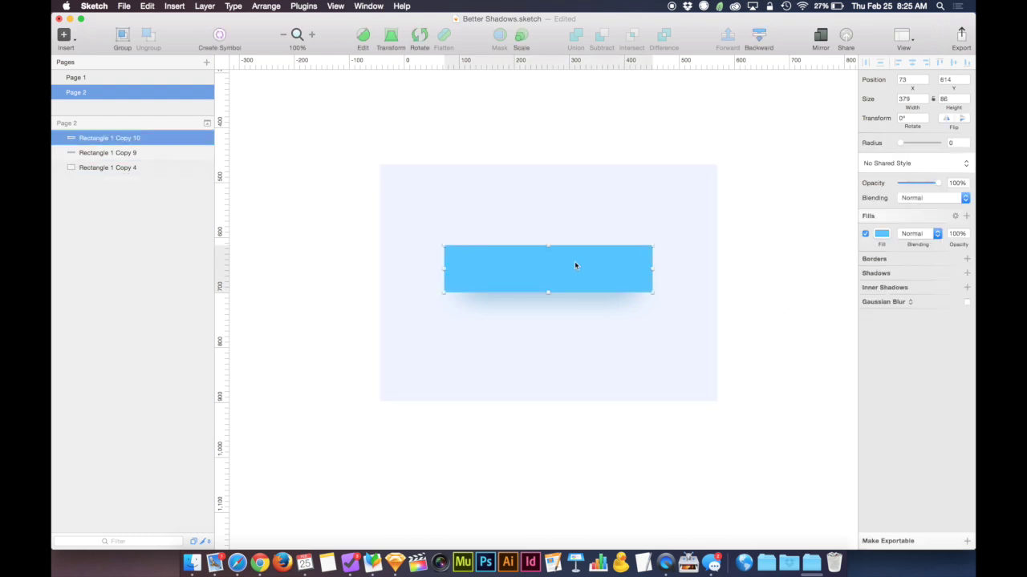
left_click(882, 234)
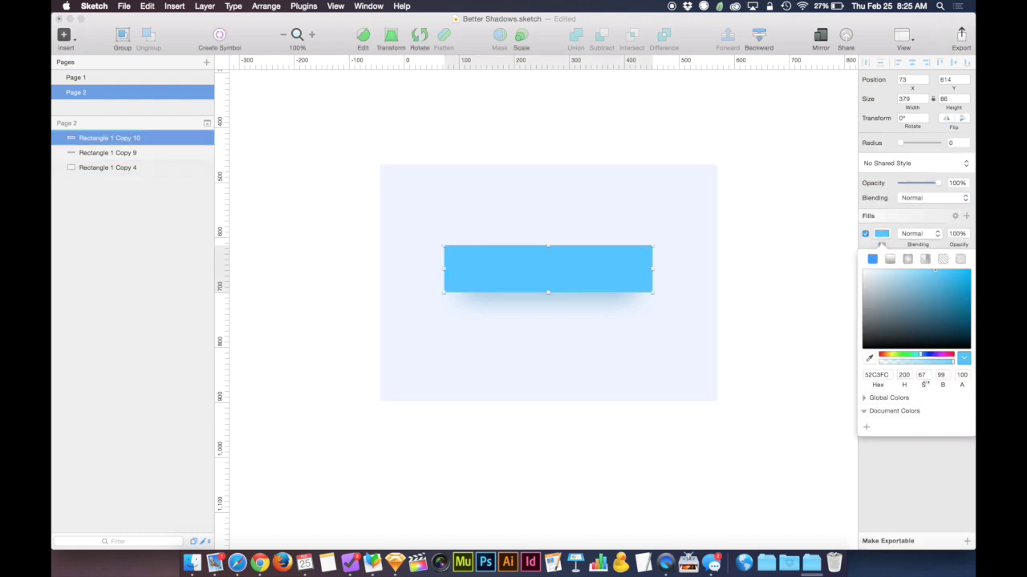
left_click_drag(900, 357, 839, 358)
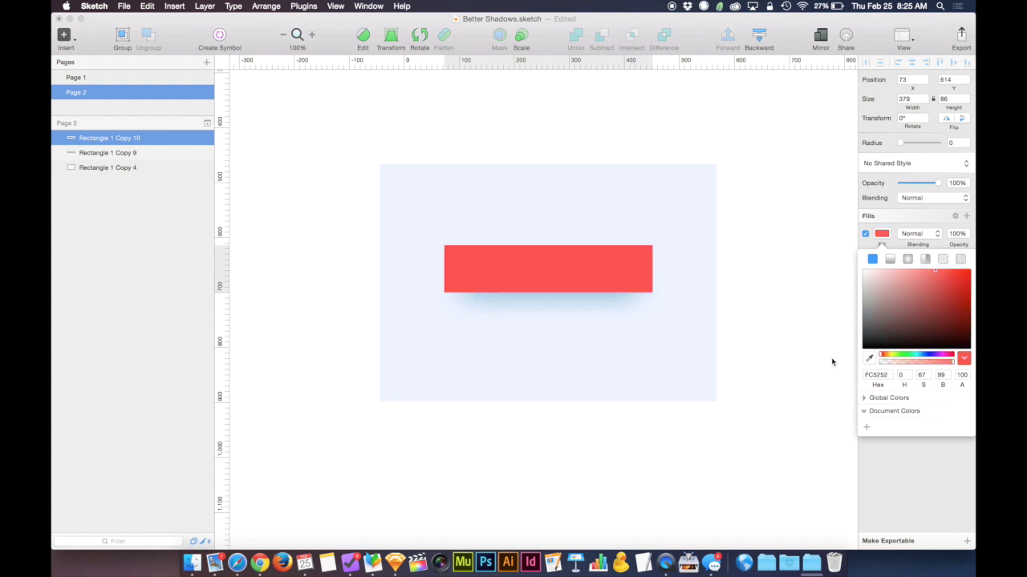
left_click(750, 315)
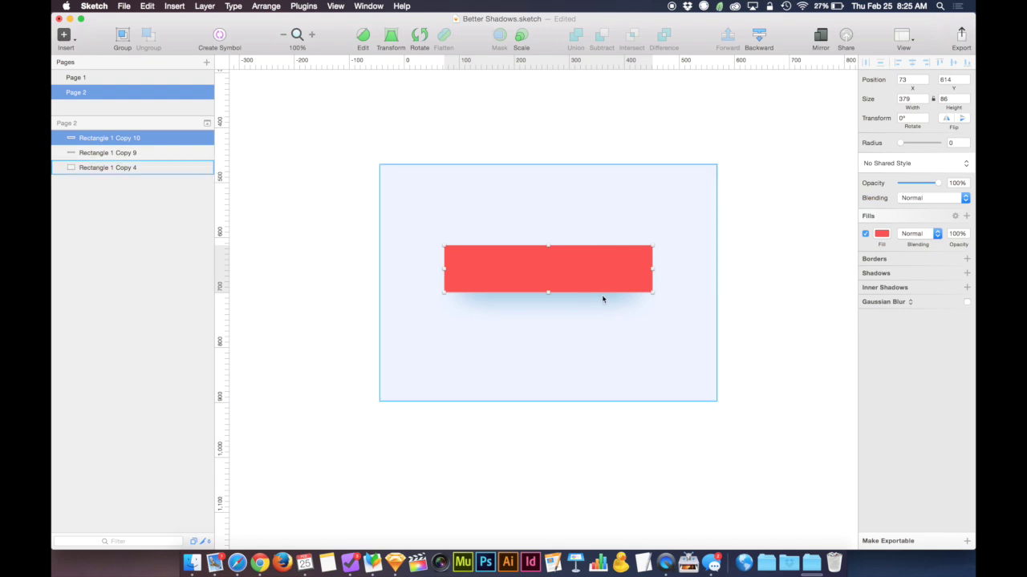
Eyedrop the red rectangle into the underlying rectangle's glow shadow colour.
left_click(150, 154)
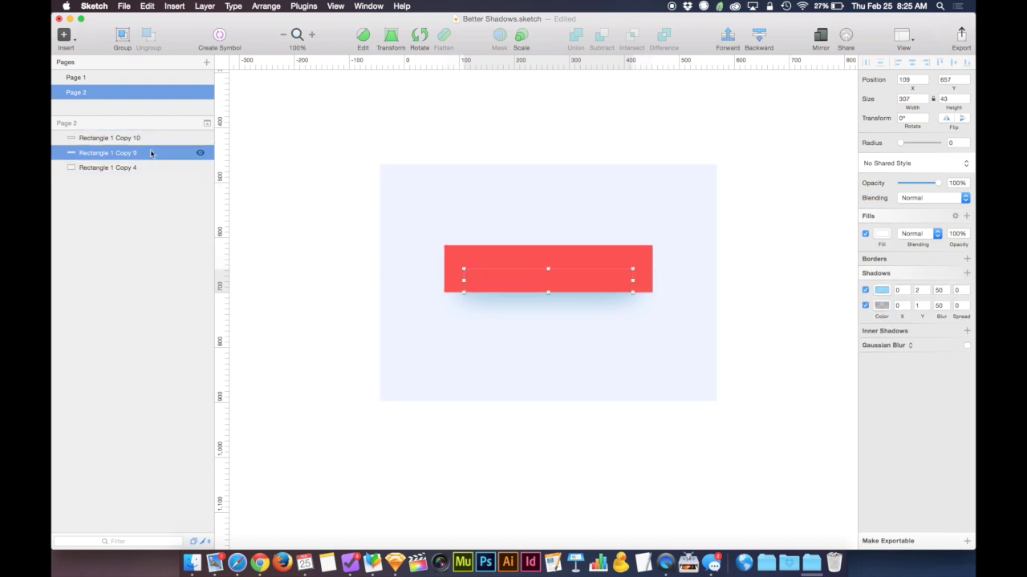
left_click(882, 289)
left_click(868, 401)
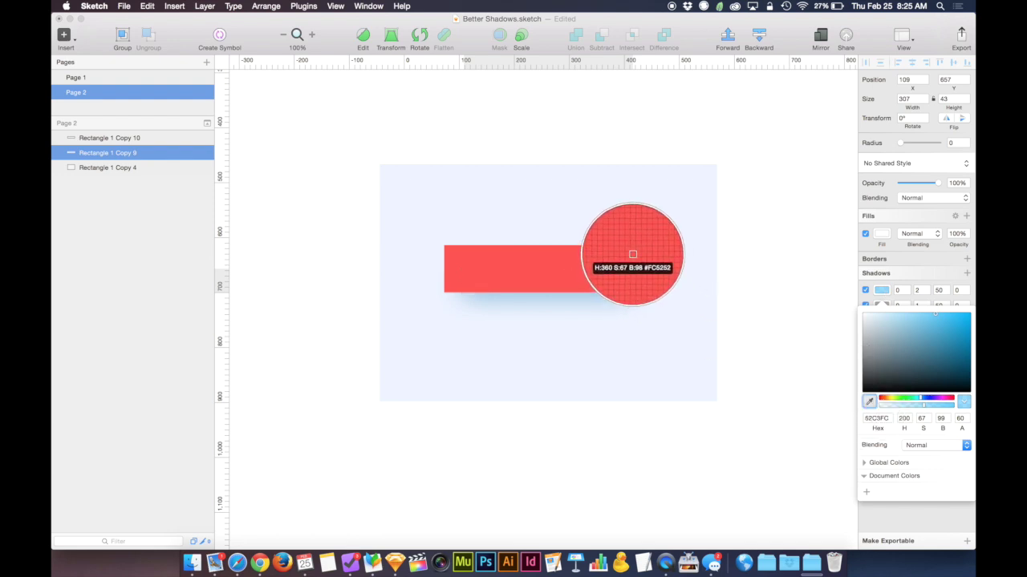
left_click(632, 254)
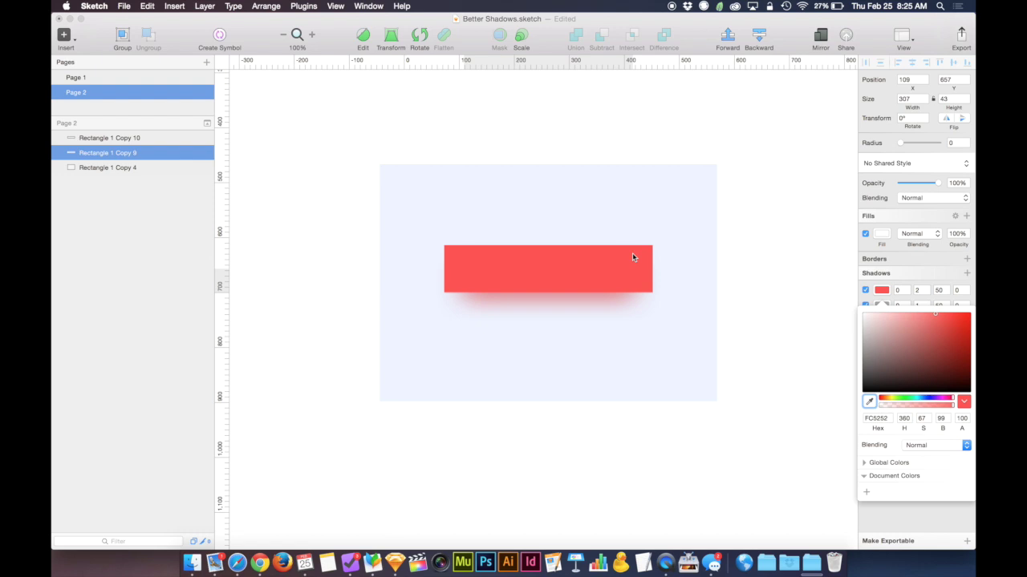
left_click(881, 290)
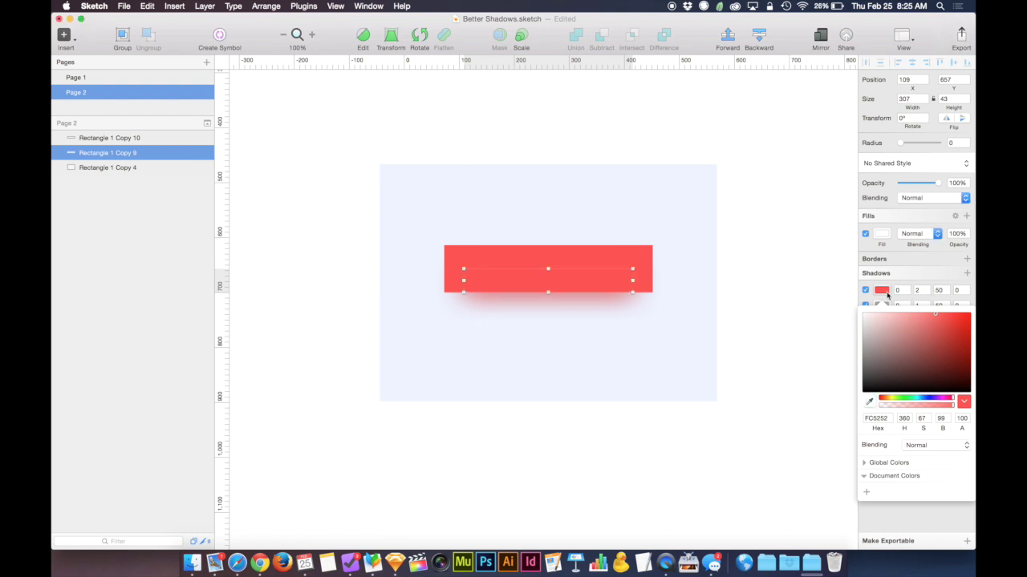
left_click(801, 295)
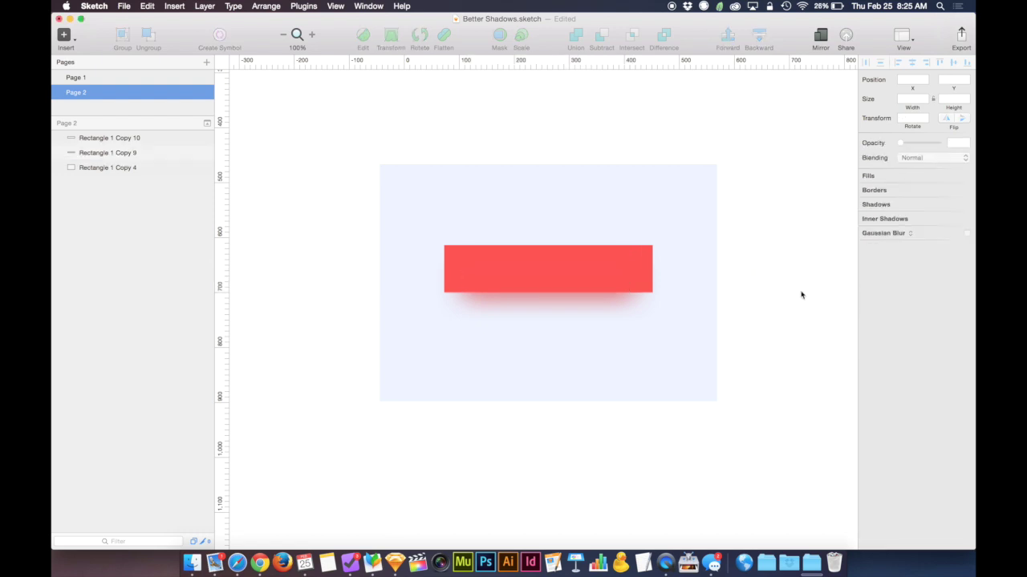